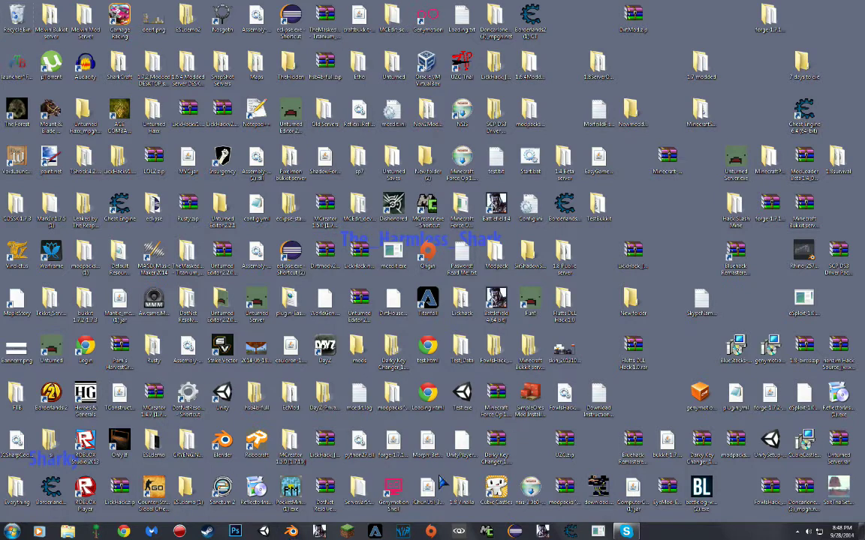
# - Open Unturned's properties in the Steam library and go to the Betas settings
pyautogui.click(207, 532)
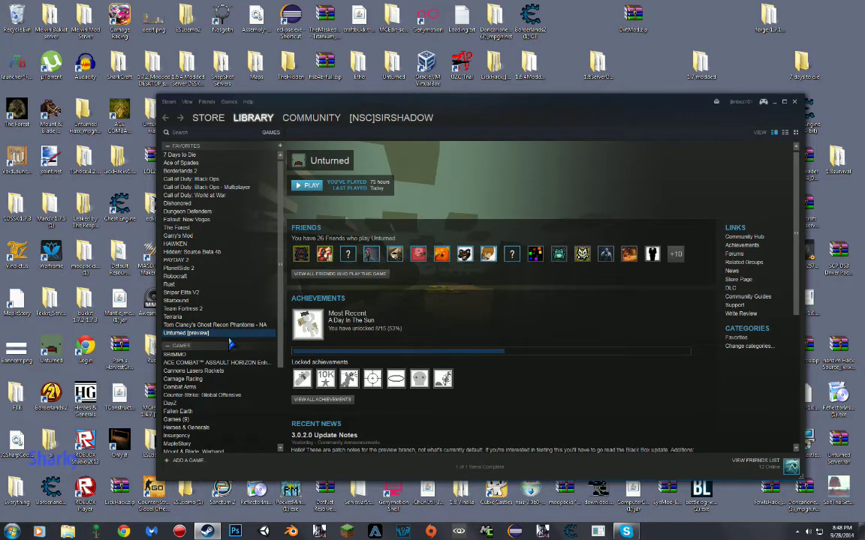
pyautogui.rightClick(201, 334)
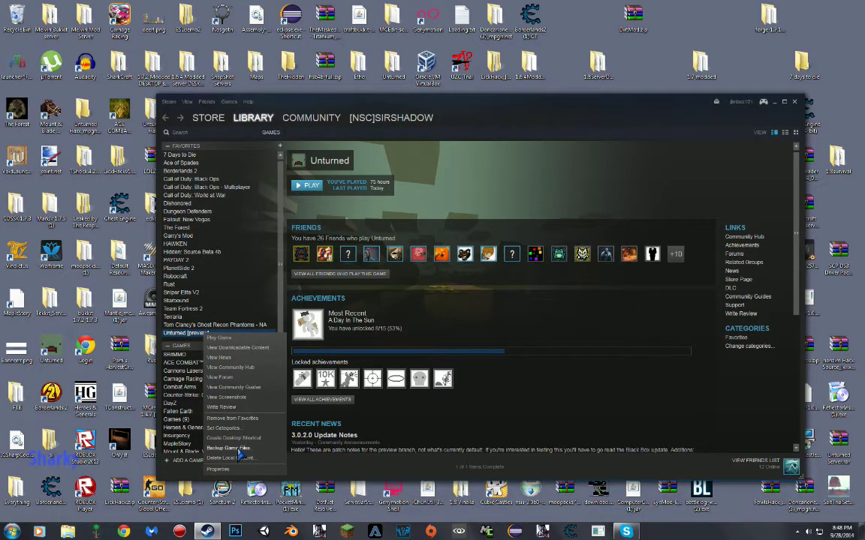
pyautogui.click(219, 469)
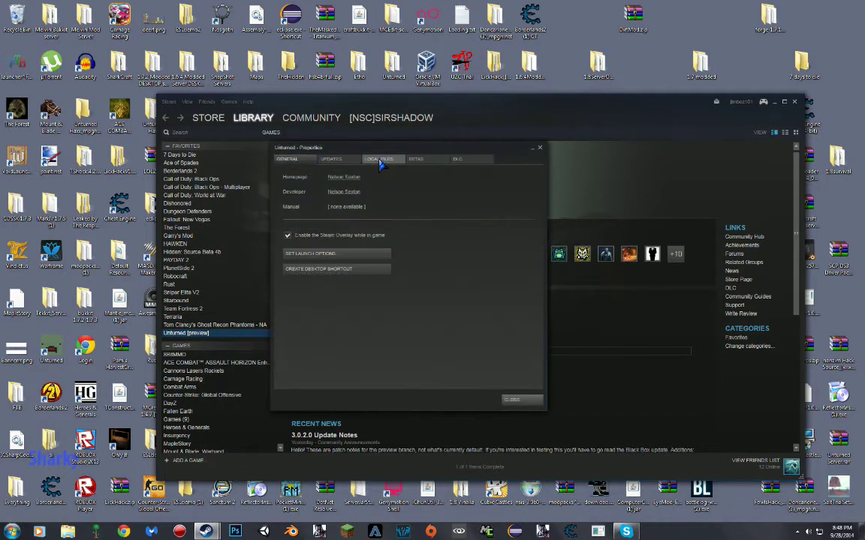
pyautogui.click(416, 159)
# - Select the 'preview - Public test branch' beta for Unturned
pyautogui.click(385, 191)
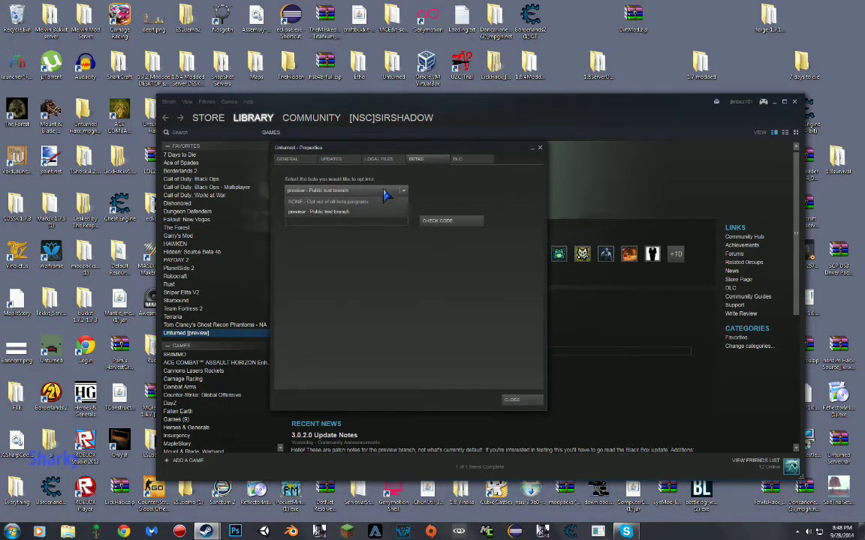
pyautogui.click(387, 204)
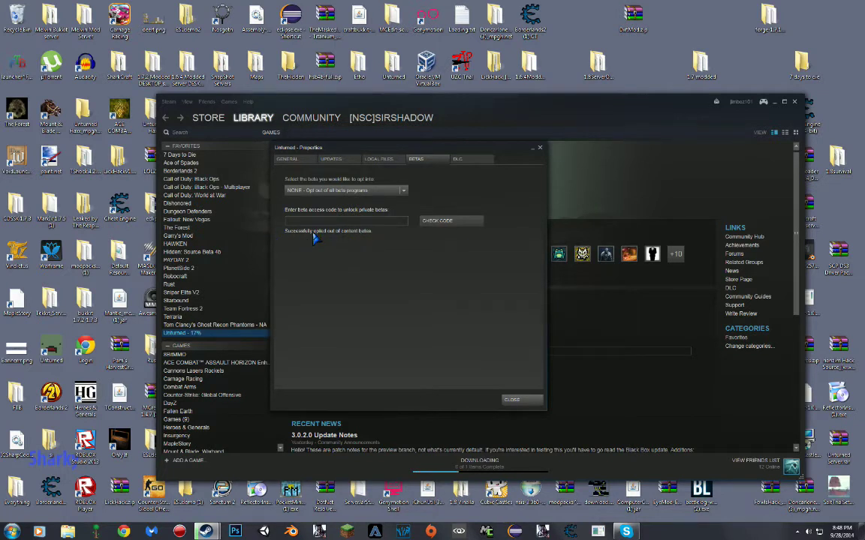
pyautogui.click(311, 221)
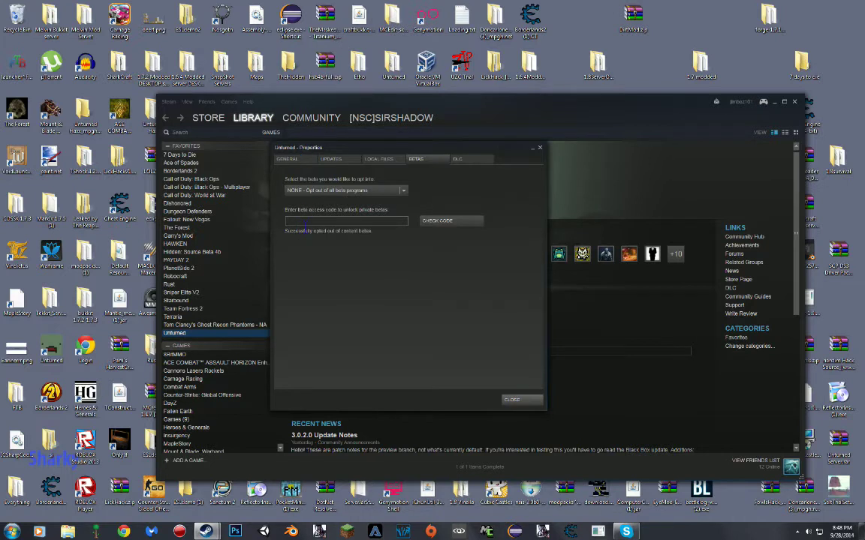
pyautogui.click(400, 191)
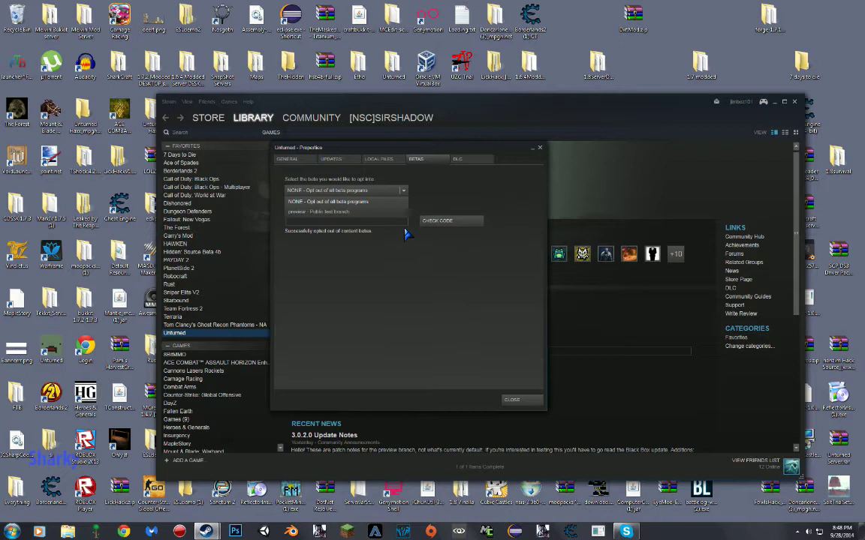
pyautogui.click(362, 203)
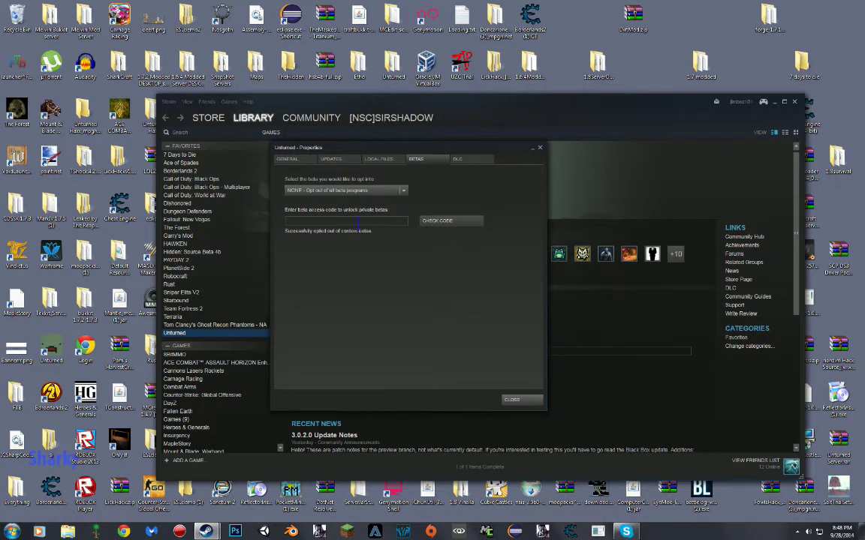
pyautogui.click(390, 194)
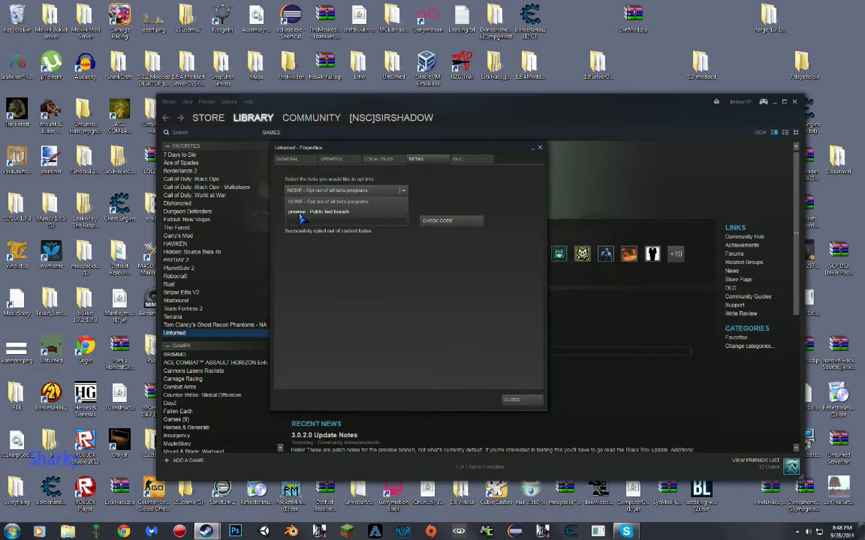
pyautogui.click(303, 213)
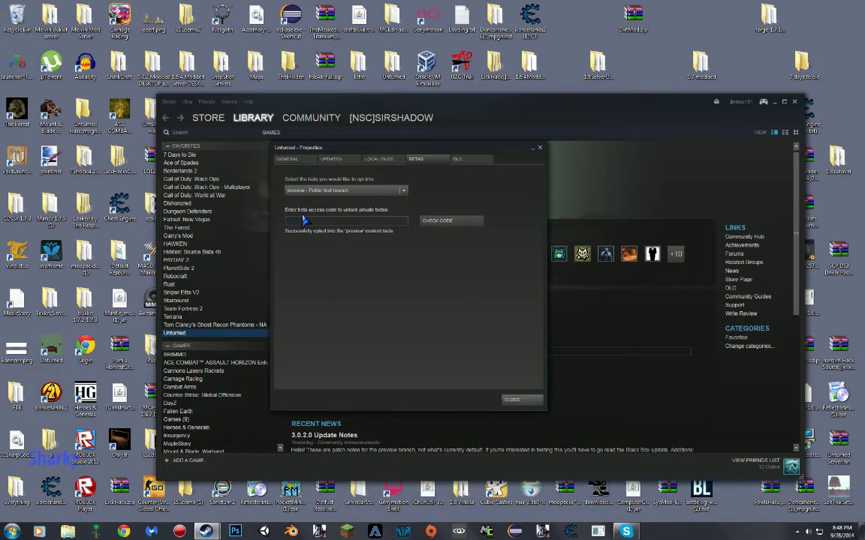
# - Close the properties and check the queued Unturned update on the downloads page
pyautogui.click(511, 399)
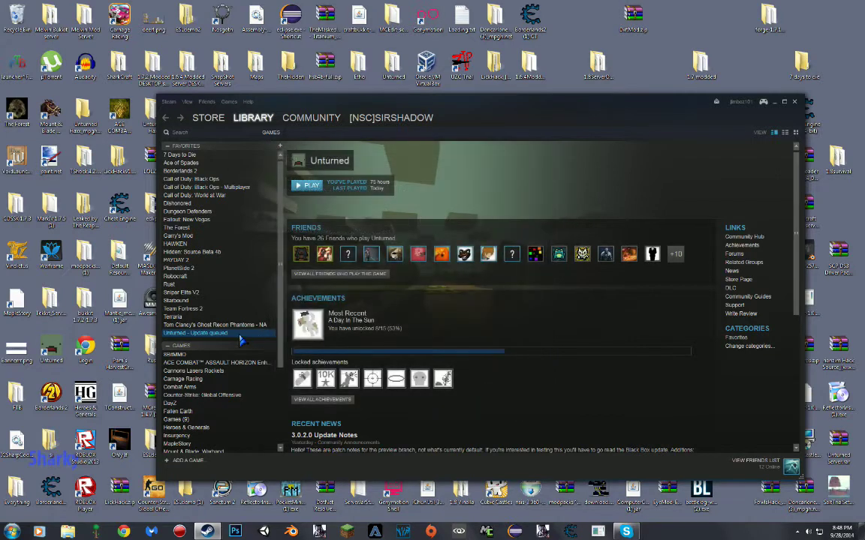
pyautogui.rightClick(212, 334)
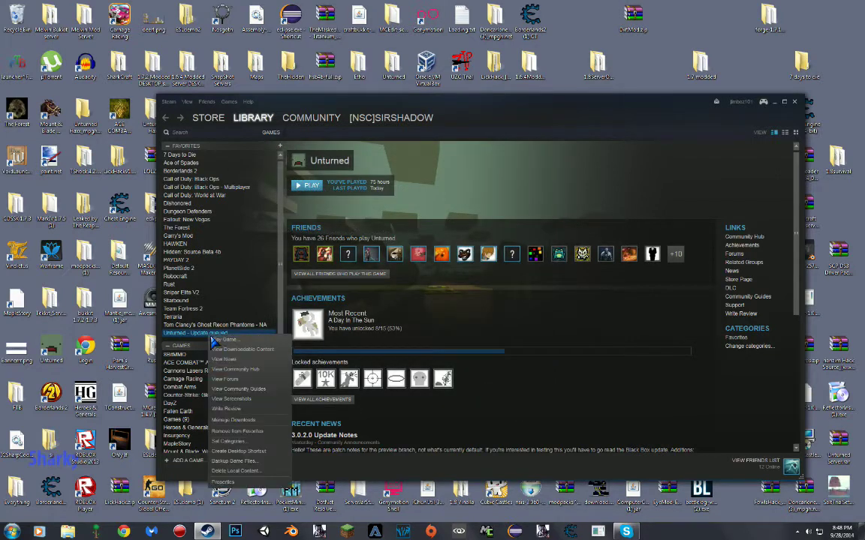
pyautogui.click(209, 379)
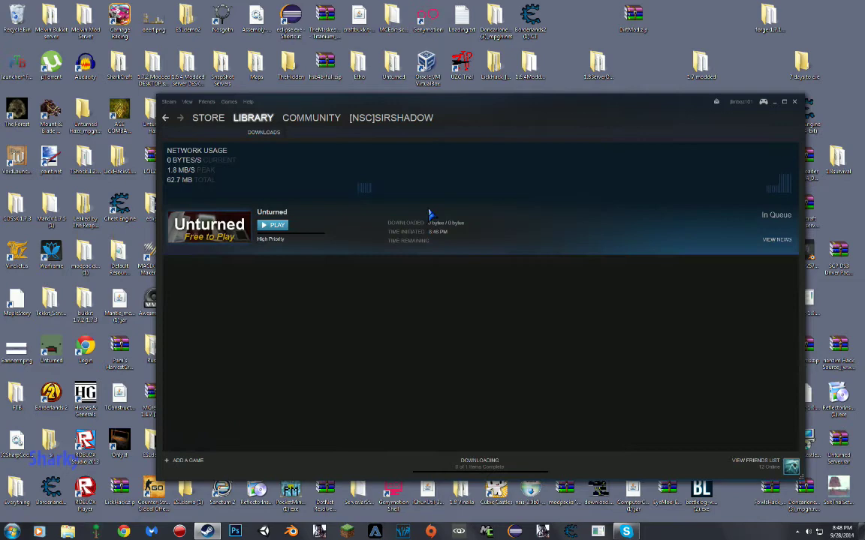
pyautogui.click(234, 127)
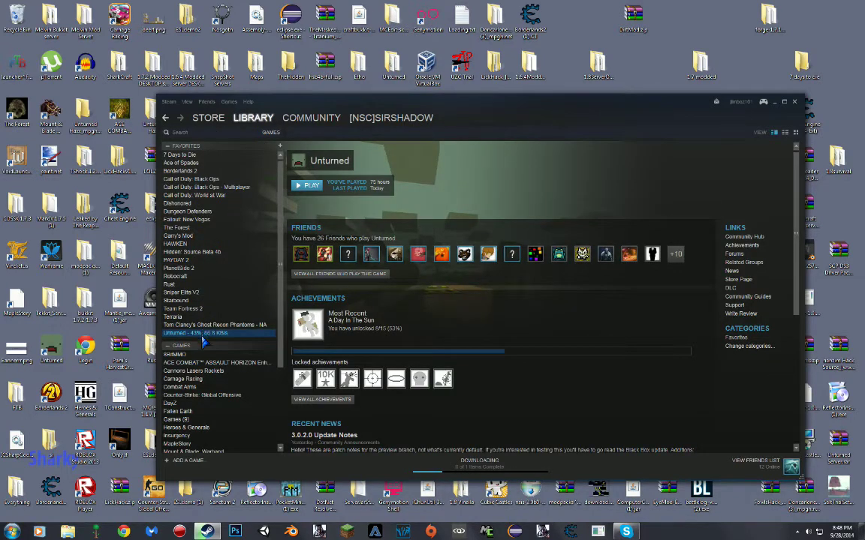
# - Watch the preview update finish downloading, then return to the games library
pyautogui.rightClick(201, 334)
pyautogui.click(252, 423)
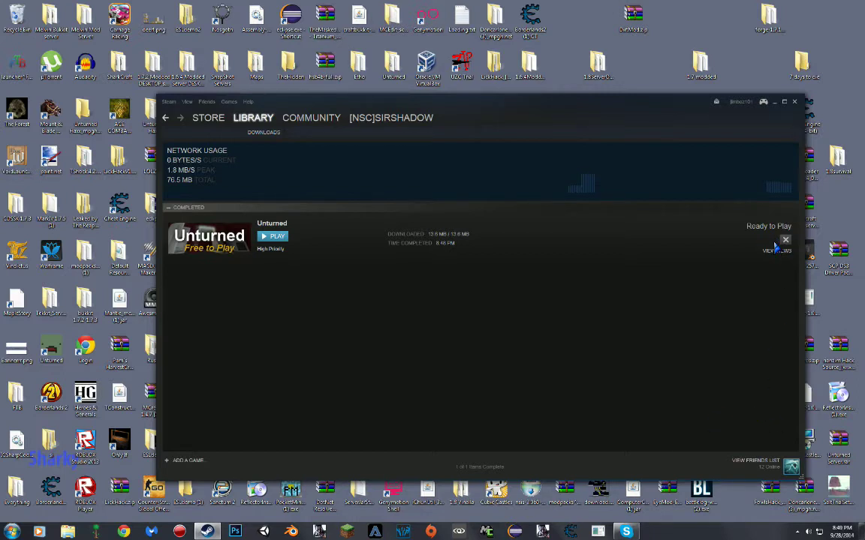
pyautogui.moveTo(231, 131)
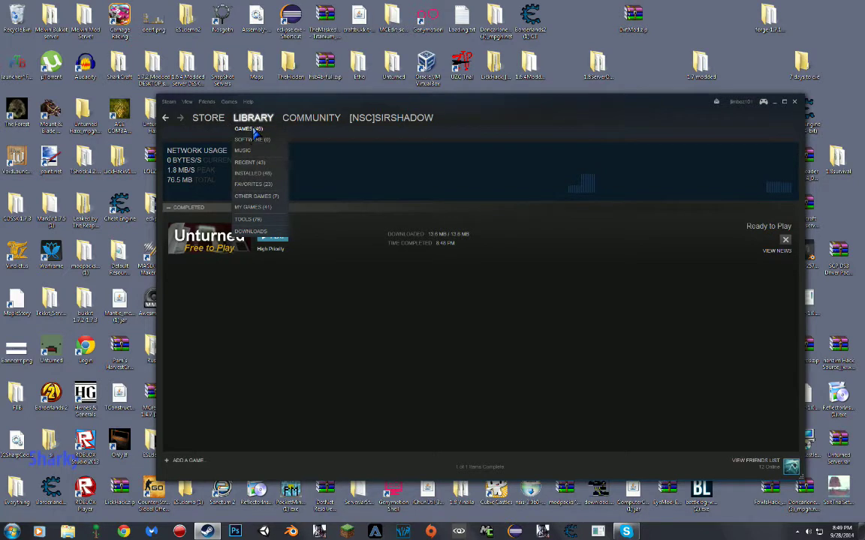
pyautogui.click(252, 130)
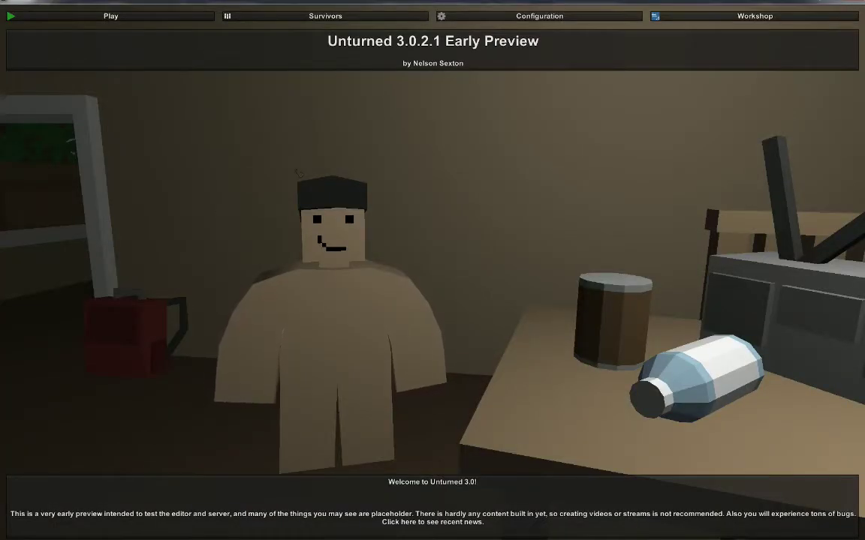
pyautogui.click(850, 6)
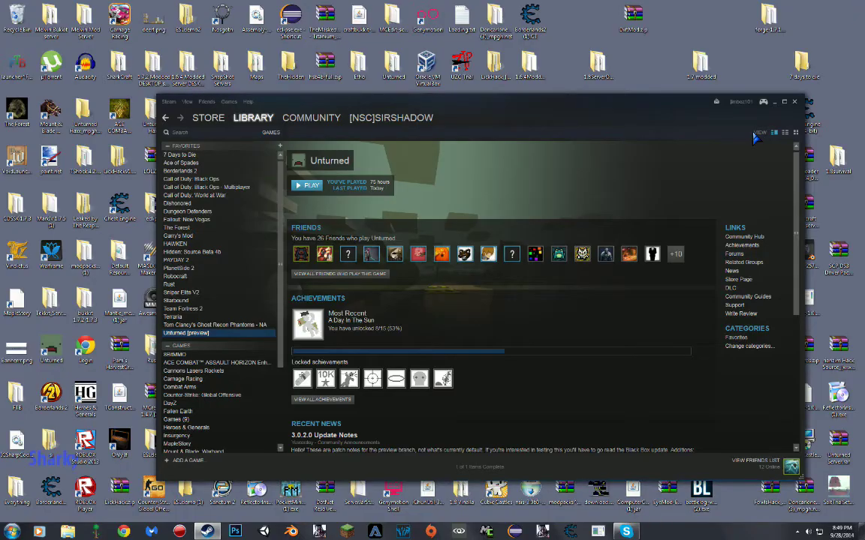
# - Browse Unturned [preview]'s local files from its Properties Local Files settings
pyautogui.rightClick(256, 336)
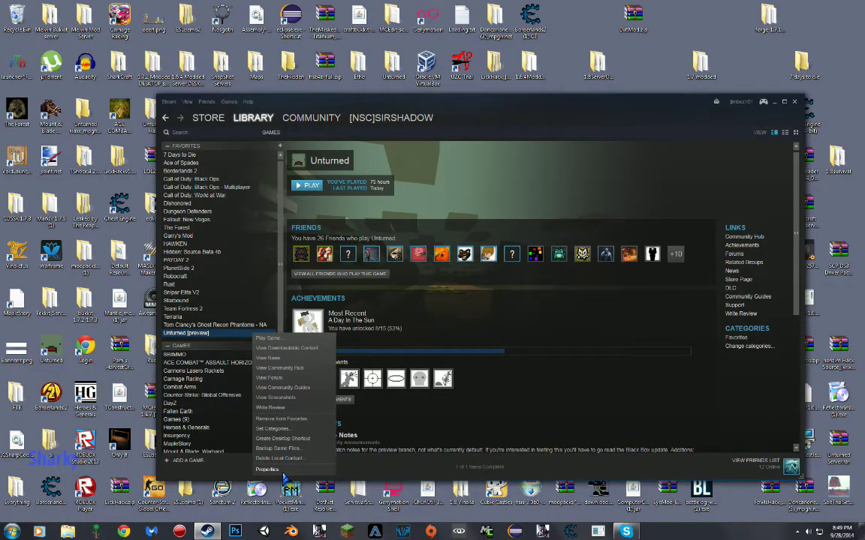
pyautogui.click(283, 472)
pyautogui.click(378, 159)
pyautogui.click(417, 160)
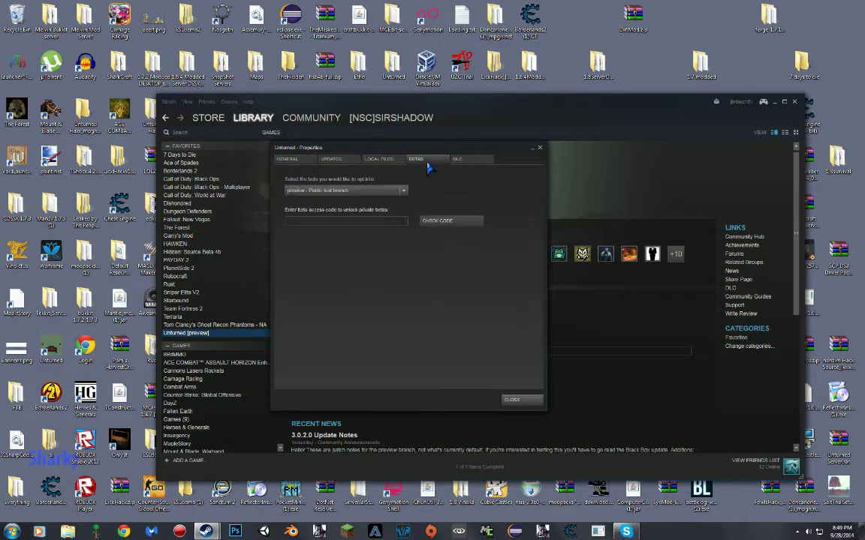
pyautogui.click(330, 160)
pyautogui.click(379, 159)
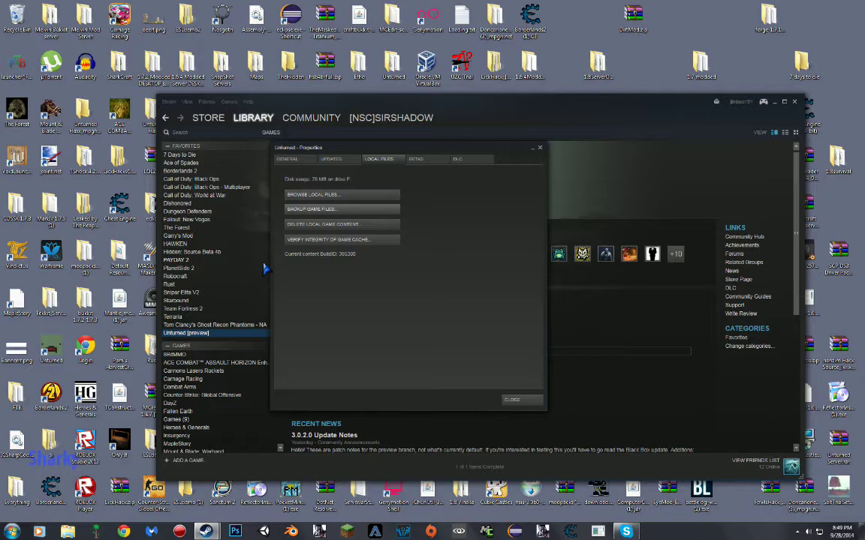
pyautogui.click(364, 197)
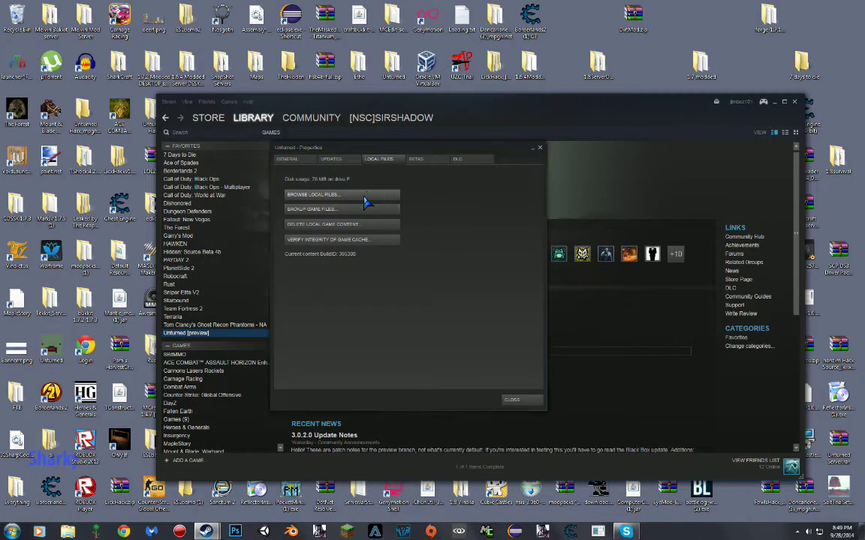
# - Create a shortcut to Unturned.exe in the game folder
pyautogui.moveTo(282, 126); pyautogui.dragTo(417, 96)
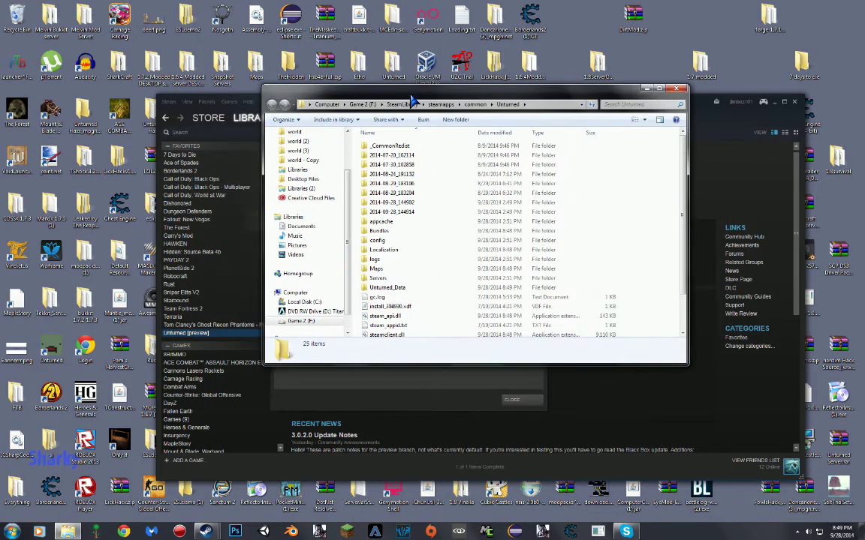
pyautogui.scroll(-2, 411, 251)
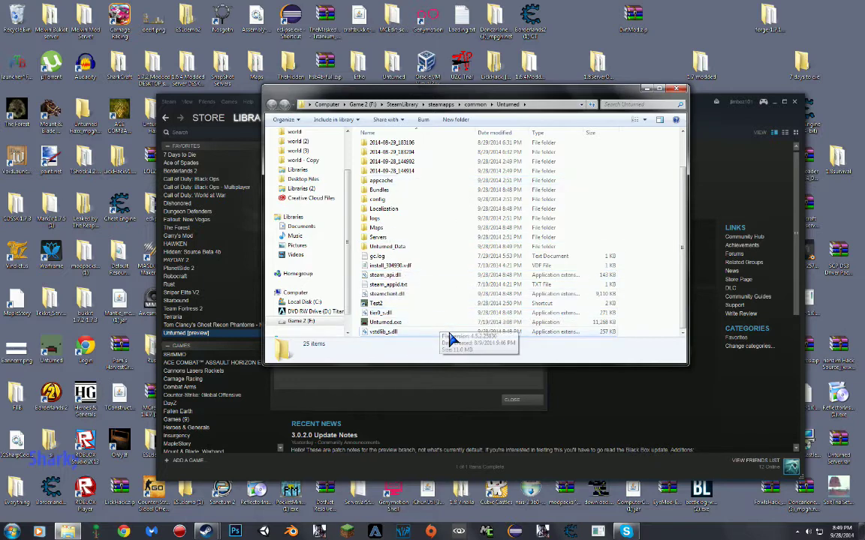
pyautogui.click(417, 323)
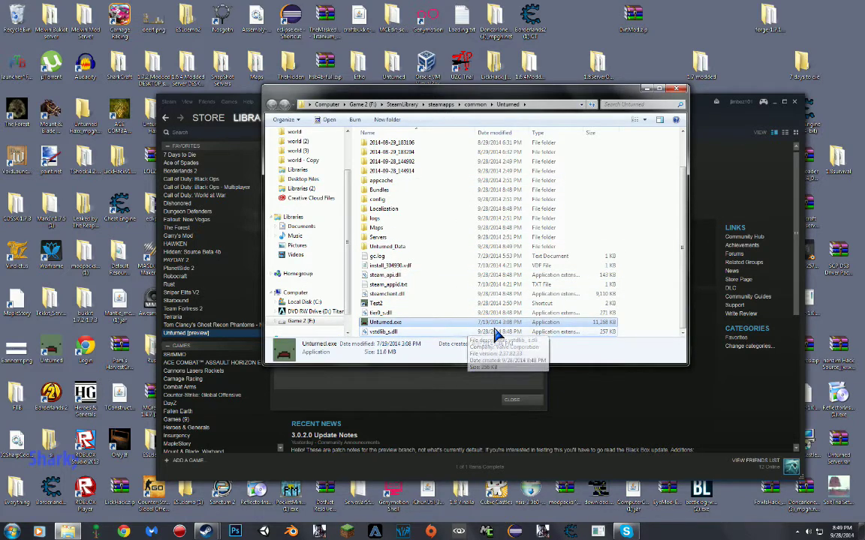
pyautogui.rightClick(439, 323)
pyautogui.click(450, 294)
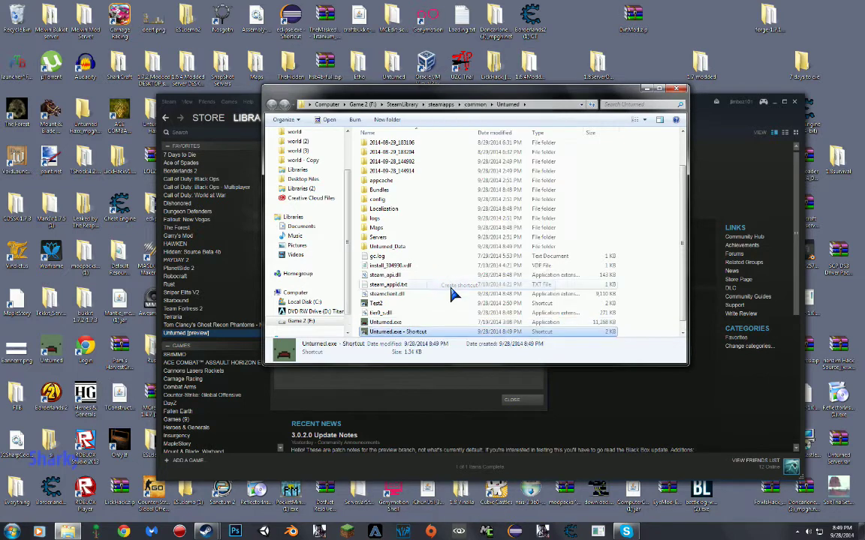
# - Rename the new shortcut to ServerTest and open its Properties
pyautogui.click(431, 331)
pyautogui.press('BackSpace')
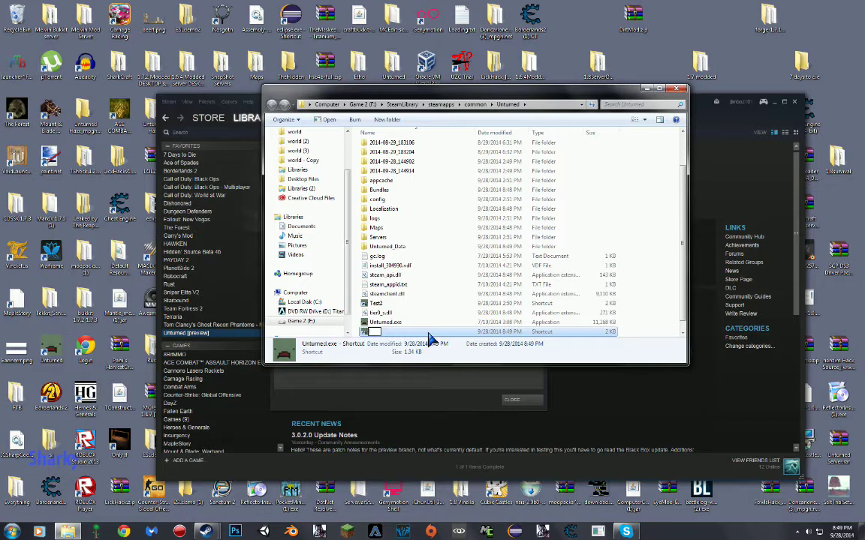
pyautogui.write('ServerTest')
pyautogui.press('Return')
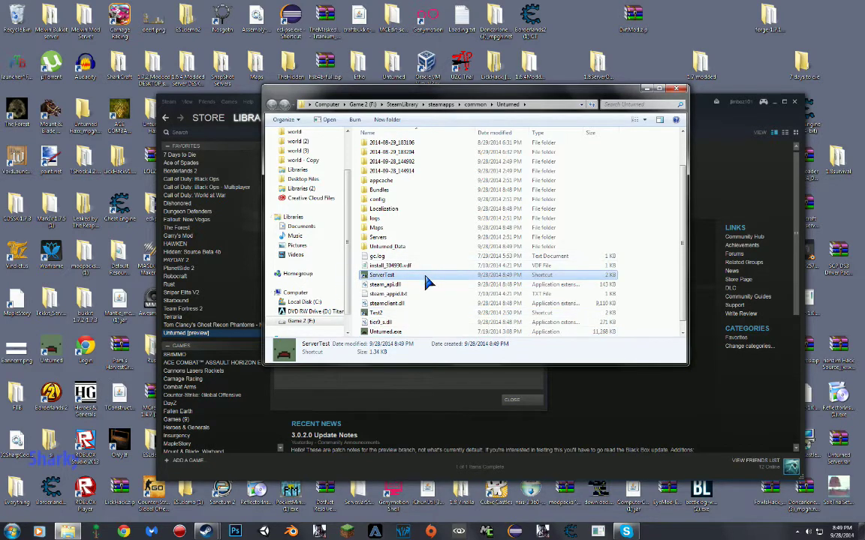
pyautogui.rightClick(425, 277)
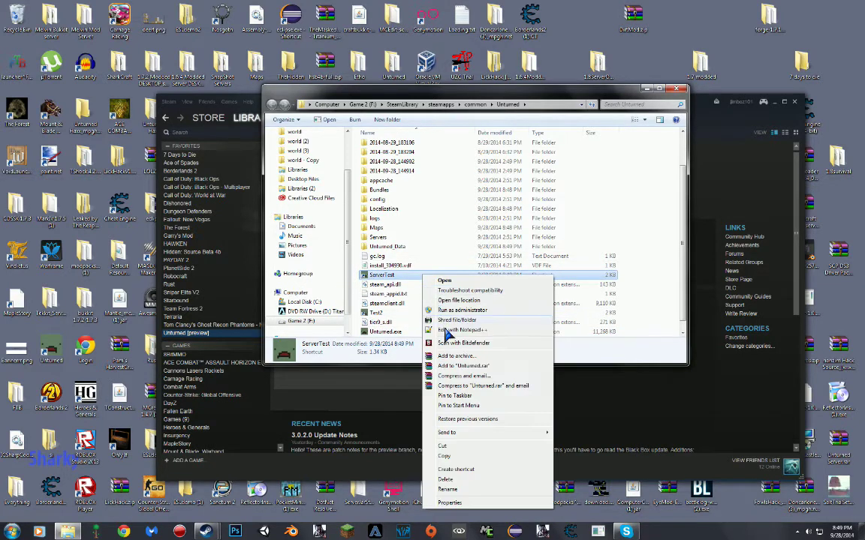
pyautogui.click(454, 502)
# - Append -nographics -batchmode and the secureserver/ServerTest option to the shortcut's Target
pyautogui.moveTo(488, 276); pyautogui.dragTo(294, 236)
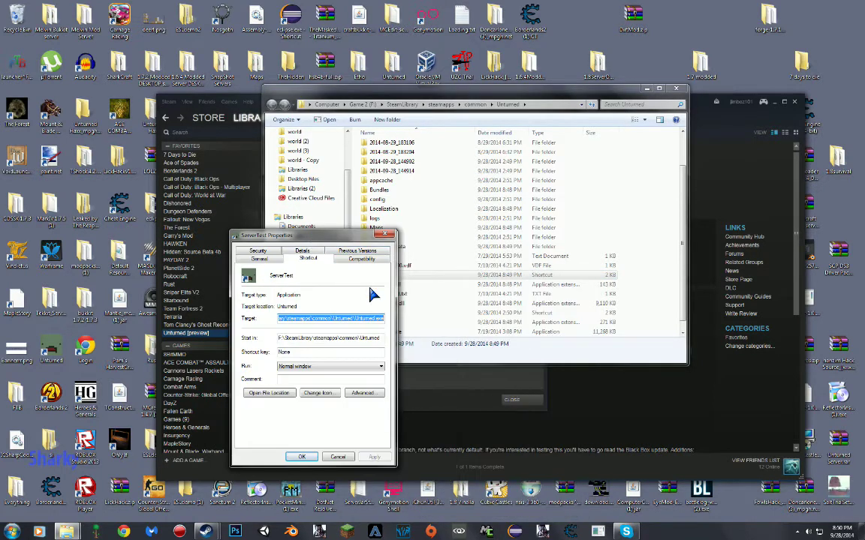
pyautogui.click(383, 319)
pyautogui.click(382, 318)
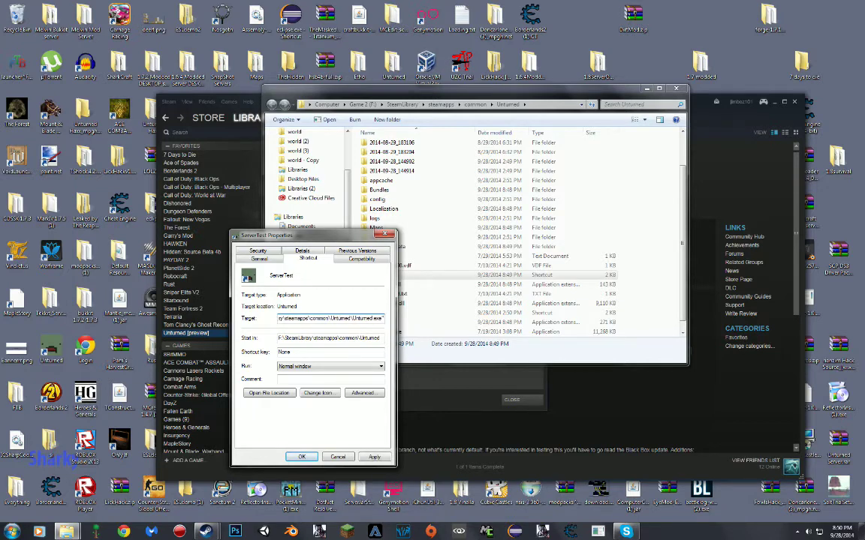
pyautogui.write('-')
pyautogui.write('n')
pyautogui.write('ograph')
pyautogui.write('ics')
pyautogui.write(' -batchmode')
pyautogui.write(' -')
pyautogui.write('secu')
pyautogui.press('BackSpace')
pyautogui.press('BackSpace')
pyautogui.press('BackSpace')
pyautogui.press('BackSpace')
pyautogui.write('ia')
pyautogui.press('BackSpace')
pyautogui.press('BackSpace')
pyautogui.write('secureserver')
pyautogui.write('/')
pyautogui.write('ServerTest')
# - Apply the new target, dismissing the invalid-target error, and close the properties
pyautogui.click(373, 457)
pyautogui.click(533, 270)
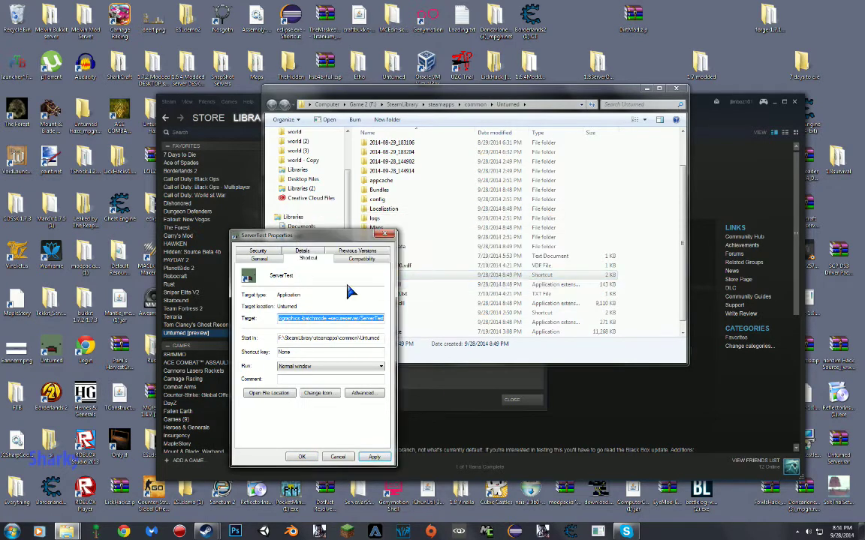
pyautogui.press('Left')
pyautogui.press('Left')
pyautogui.press('Left')
pyautogui.press('Left')
pyautogui.press('Left')
pyautogui.press('Left')
pyautogui.press('Left')
pyautogui.press('Left')
pyautogui.press('Left')
pyautogui.press('Left')
pyautogui.press('Left')
pyautogui.press('Left')
pyautogui.press('Left')
pyautogui.press('Left')
pyautogui.press('Left')
pyautogui.press('Left')
pyautogui.press('Left')
pyautogui.press('Left')
pyautogui.press('Left')
pyautogui.press('Left')
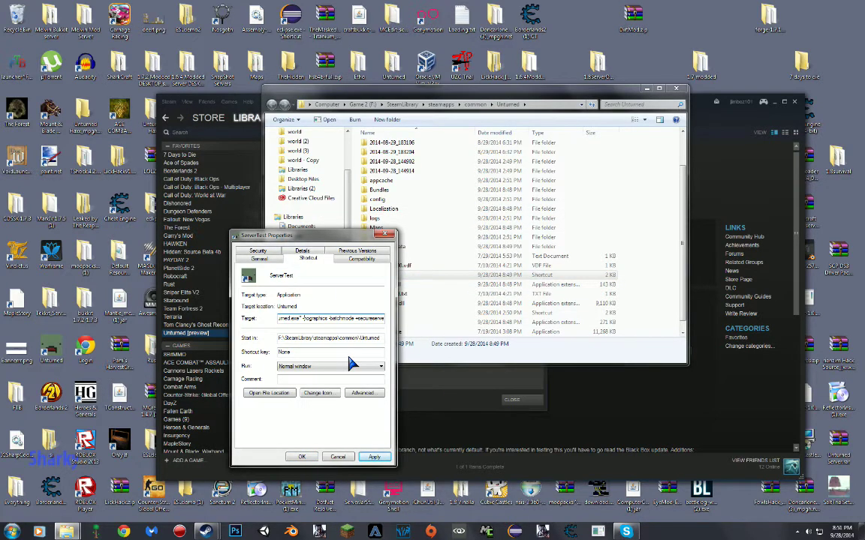
pyautogui.click(374, 456)
pyautogui.click(301, 456)
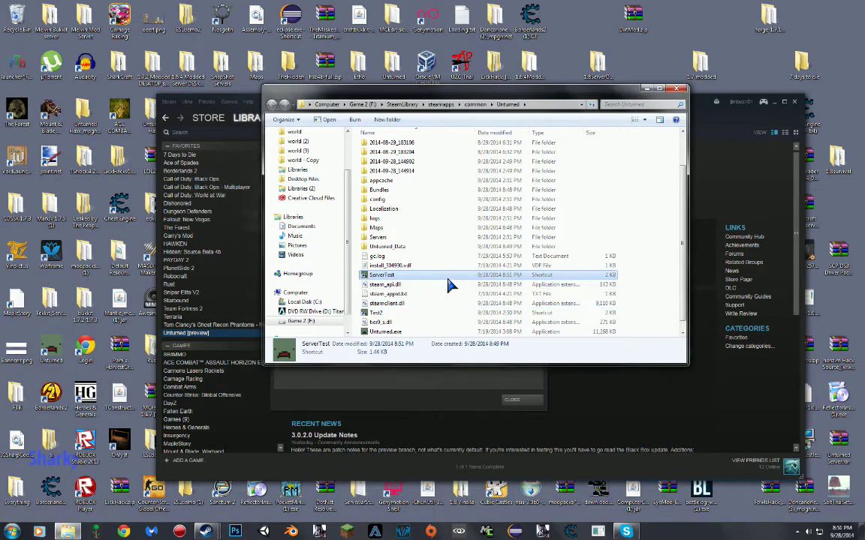
# - Add the missing quote after Unturned.exe in the ServerTest target and save it
pyautogui.rightClick(392, 278)
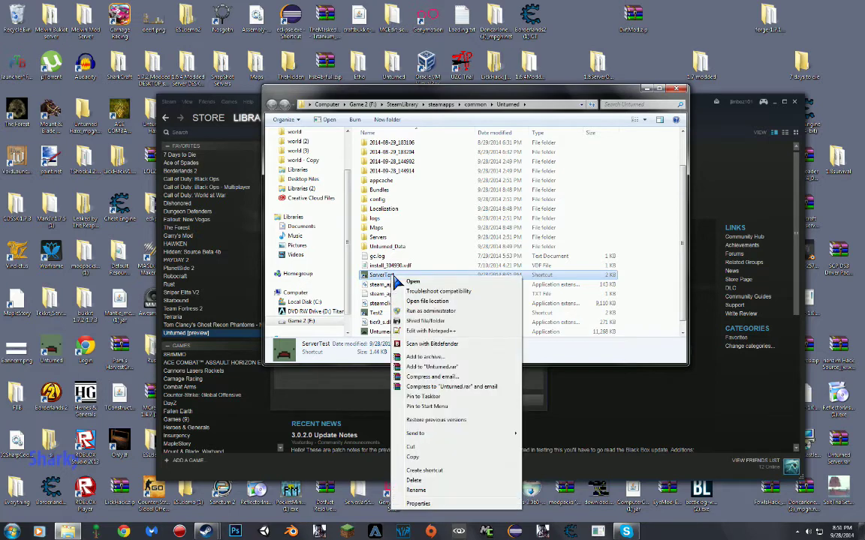
pyautogui.click(415, 503)
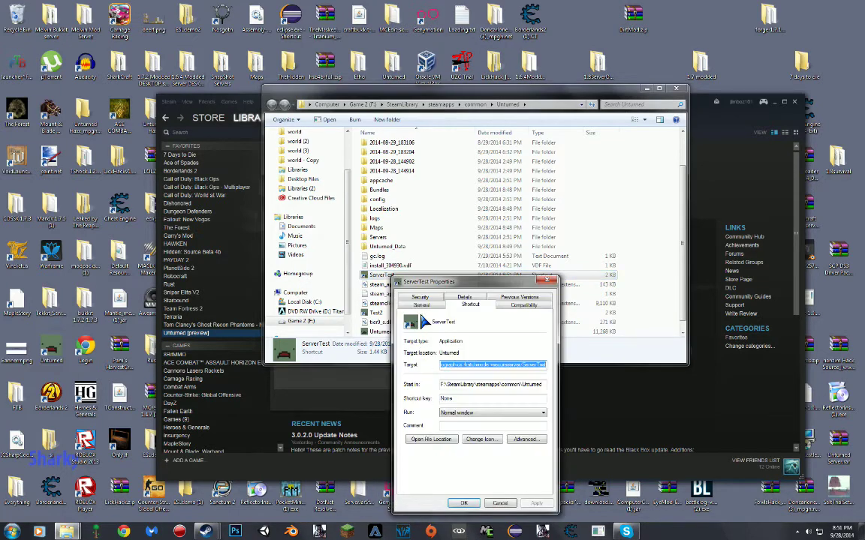
pyautogui.click(450, 366)
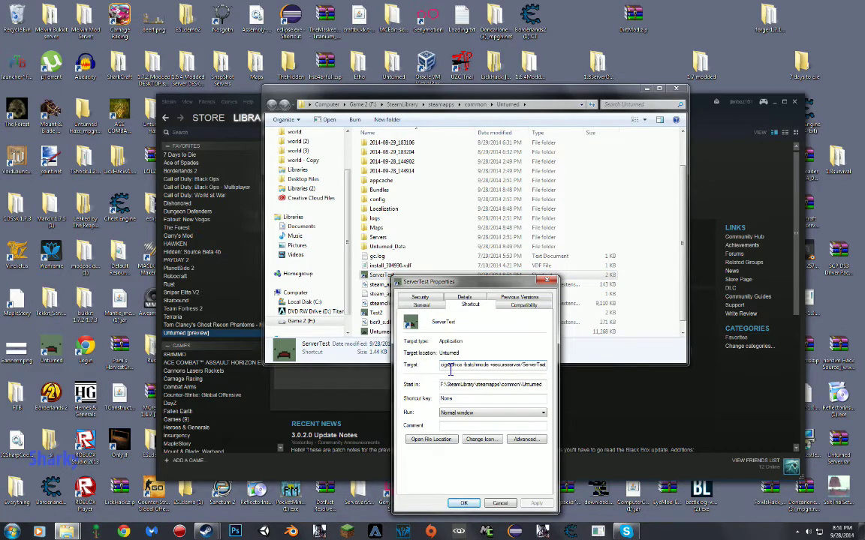
pyautogui.press('Left')
pyautogui.press('Left')
pyautogui.press('Left')
pyautogui.press('Left')
pyautogui.press('Left')
pyautogui.press('Left')
pyautogui.press('Left')
pyautogui.press('Left')
pyautogui.press('Left')
pyautogui.press('Left')
pyautogui.press('Left')
pyautogui.press('Left')
pyautogui.write('"')
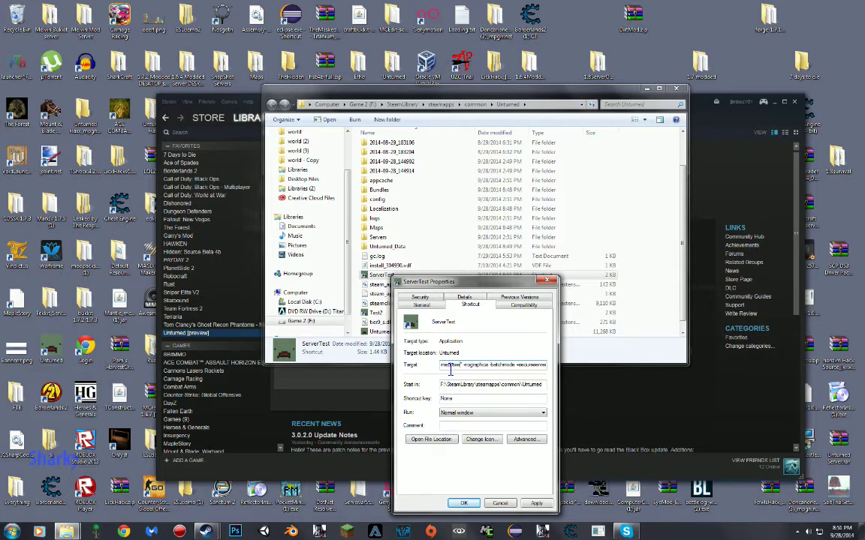
pyautogui.click(464, 503)
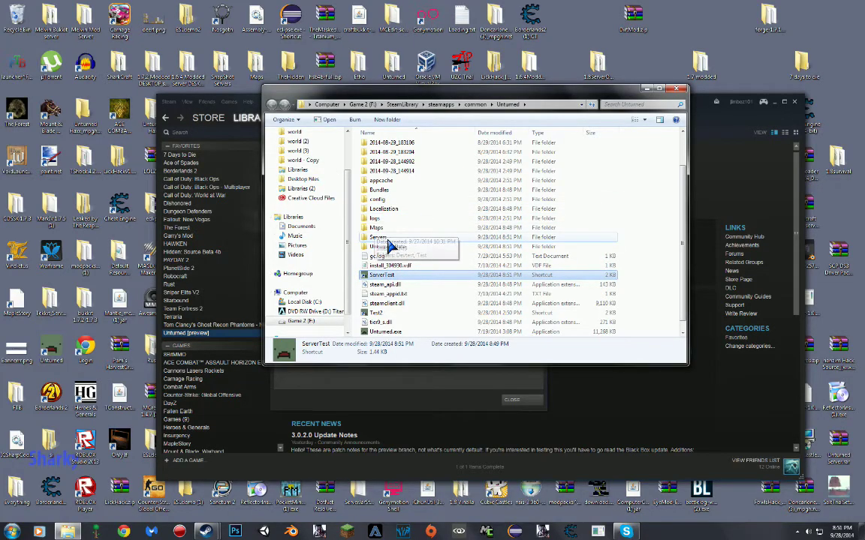
# - Open Commands.dat from Servers > ServerTest > Server for editing
pyautogui.doubleClick(392, 238)
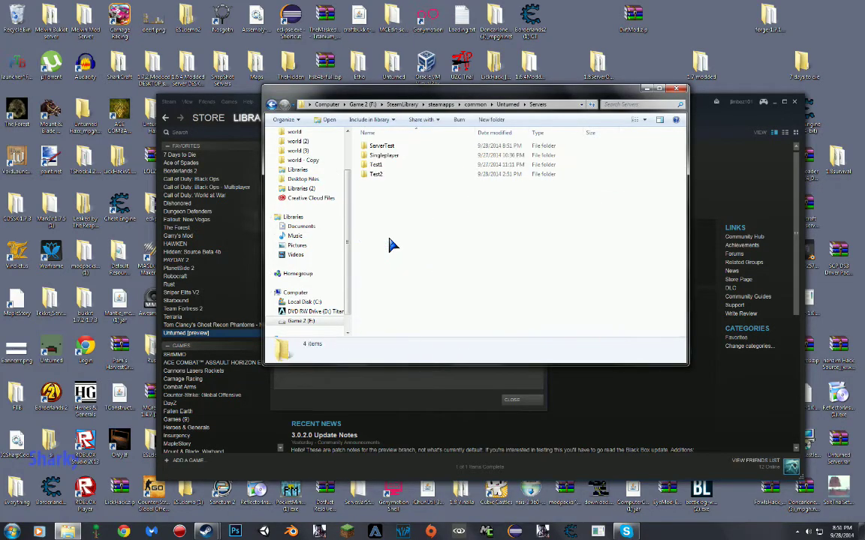
pyautogui.doubleClick(396, 145)
pyautogui.doubleClick(399, 147)
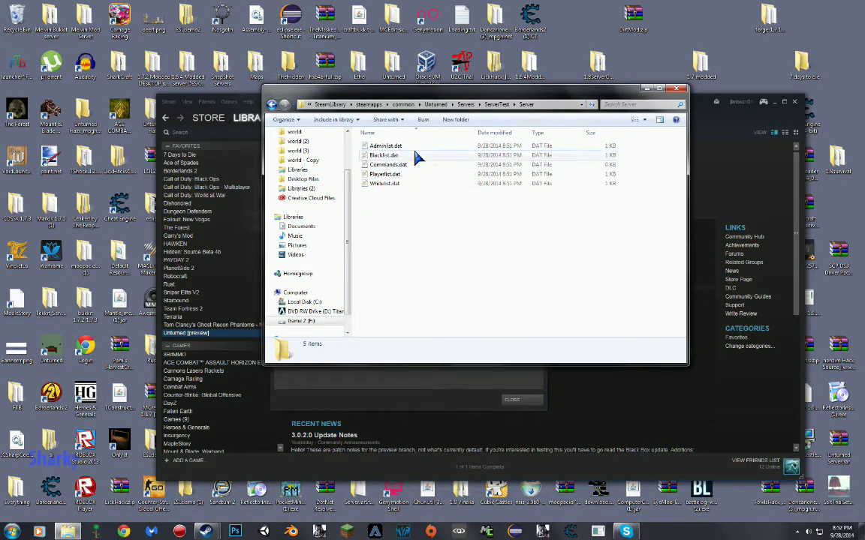
pyautogui.doubleClick(388, 164)
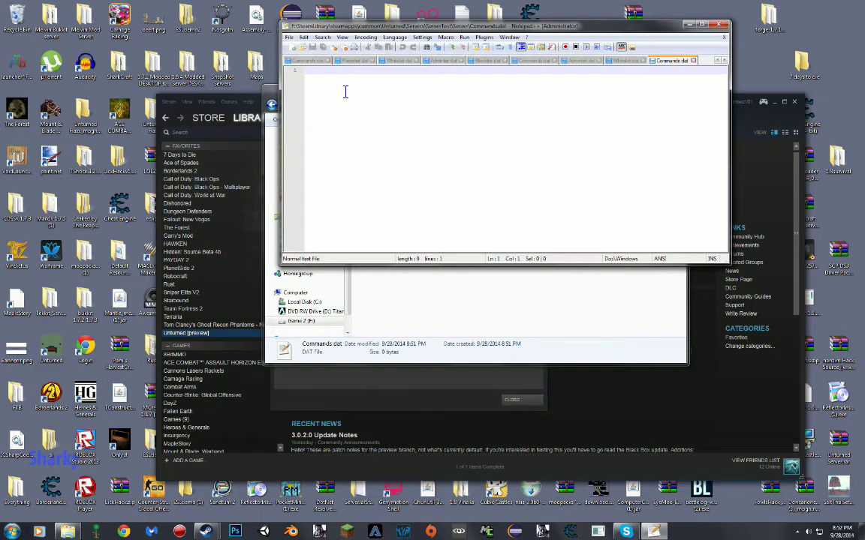
# - Enter the Name Server and Password lines in Commands.dat
pyautogui.write('Name')
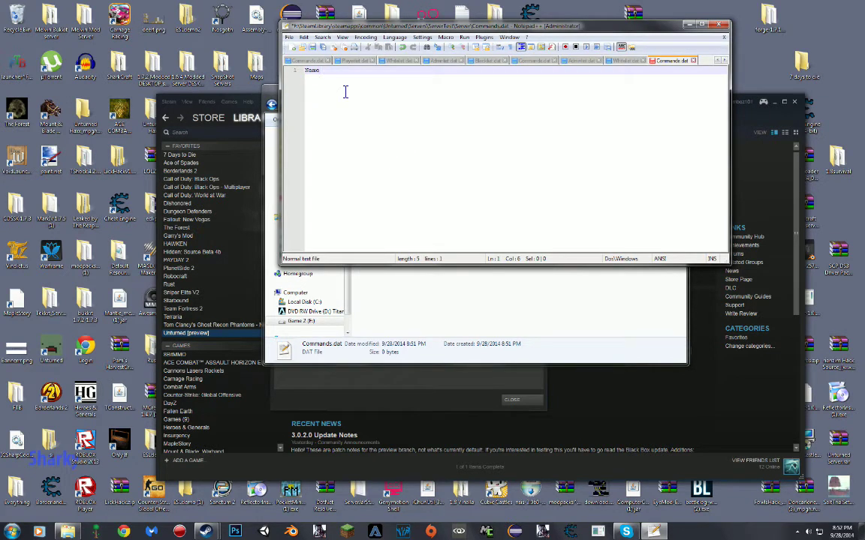
pyautogui.write(' Server')
pyautogui.hotkey('ctrl', 'shift', 'Left')
pyautogui.press('End')
pyautogui.press('Return')
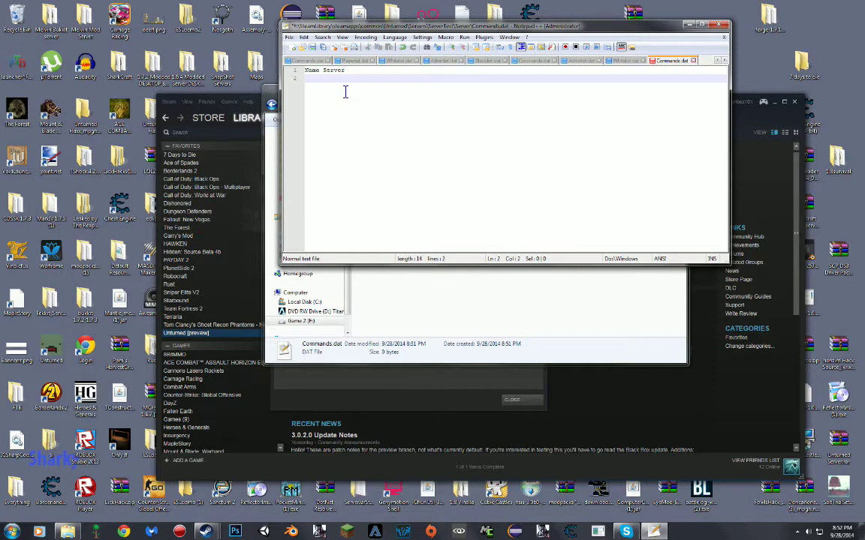
pyautogui.write('Password 888888')
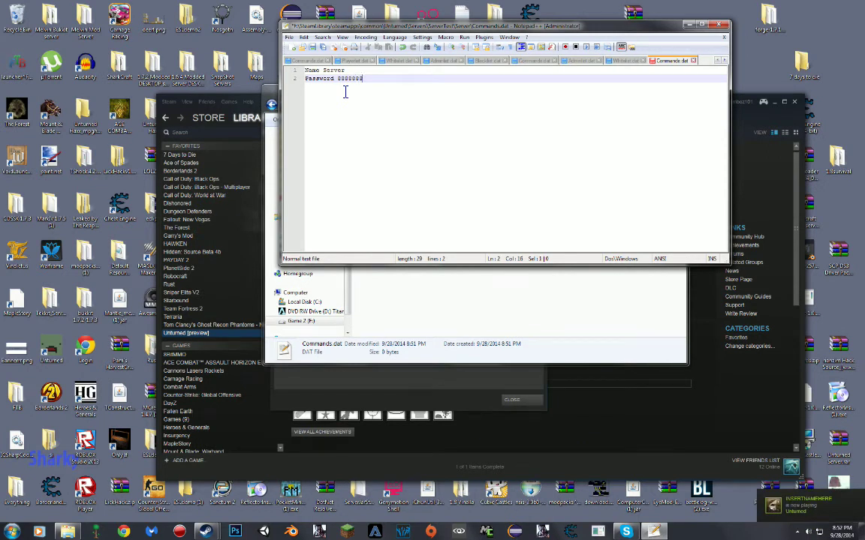
pyautogui.write('8')
pyautogui.hotkey('shift', 'Left')
pyautogui.hotkey('shift', 'Left')
pyautogui.hotkey('shift', 'Left')
pyautogui.hotkey('shift', 'Left')
pyautogui.hotkey('shift', 'Left')
pyautogui.press('End')
pyautogui.press('BackSpace')
# - Add Map Devtest and Port 25444 lines and save the file
pyautogui.press('Return')
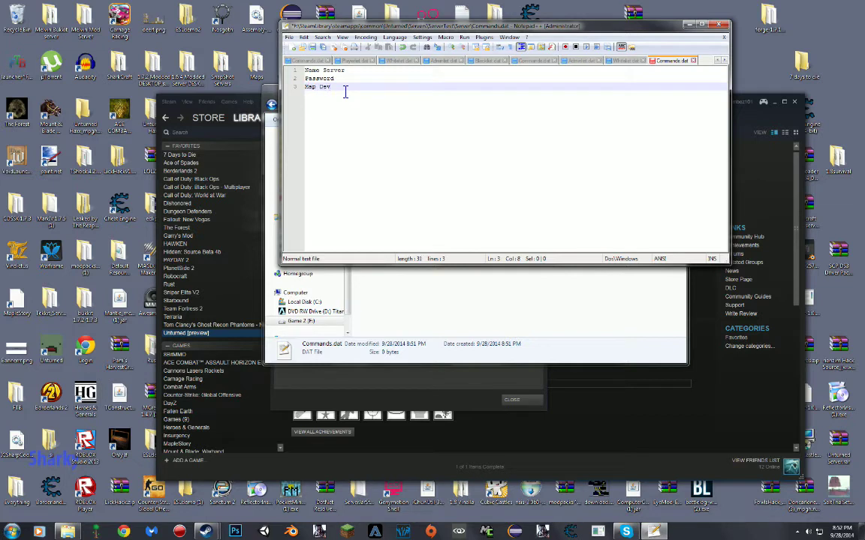
pyautogui.write('Map Devtest')
pyautogui.press('Return')
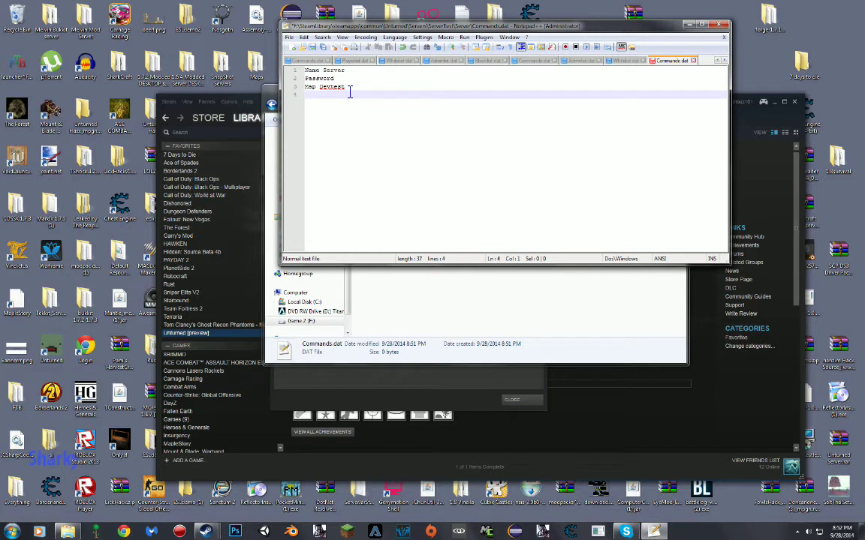
pyautogui.write('Port 25444')
pyautogui.hotkey('ctrl', 's')
# - Close Notepad++, return to the Unturned folder for ServerTest, and launch Unturned from Steam
pyautogui.click(719, 30)
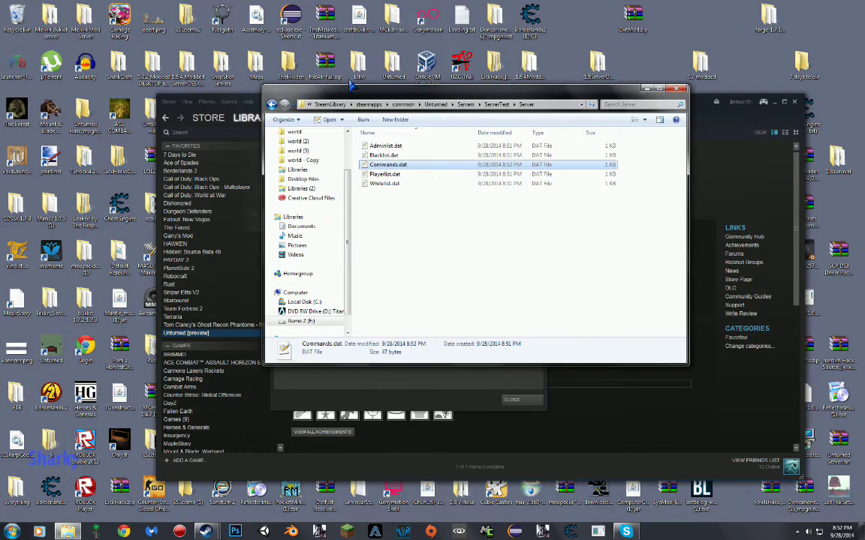
pyautogui.click(273, 104)
pyautogui.click(273, 104)
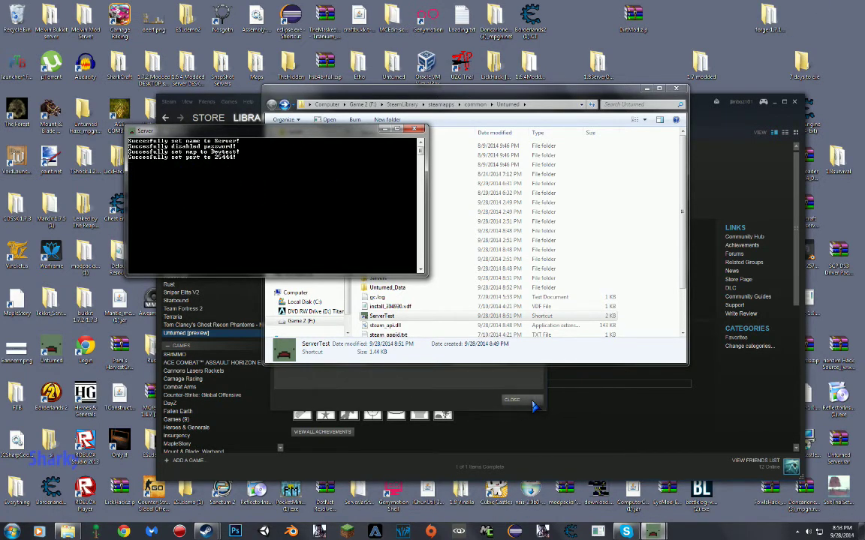
pyautogui.click(495, 402)
pyautogui.click(312, 185)
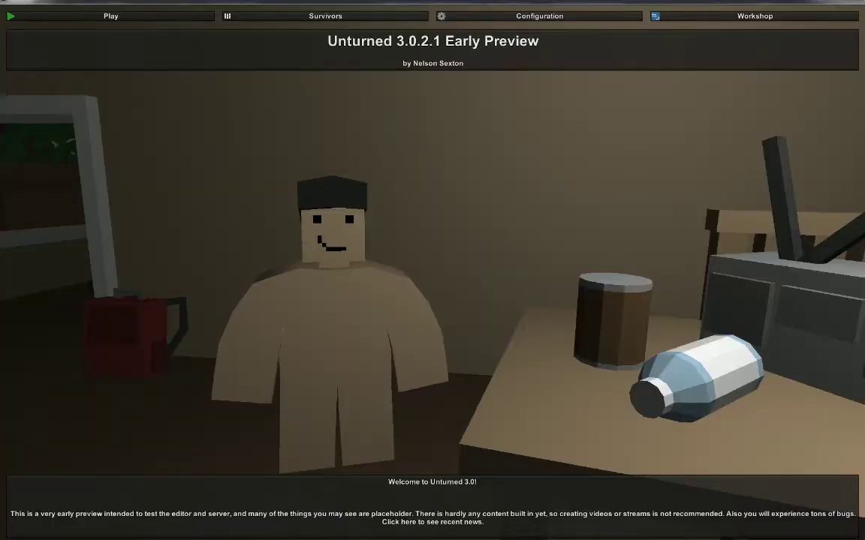
# - Try connecting to the local server via Play > Connect, then switch back to the game
pyautogui.click(83, 16)
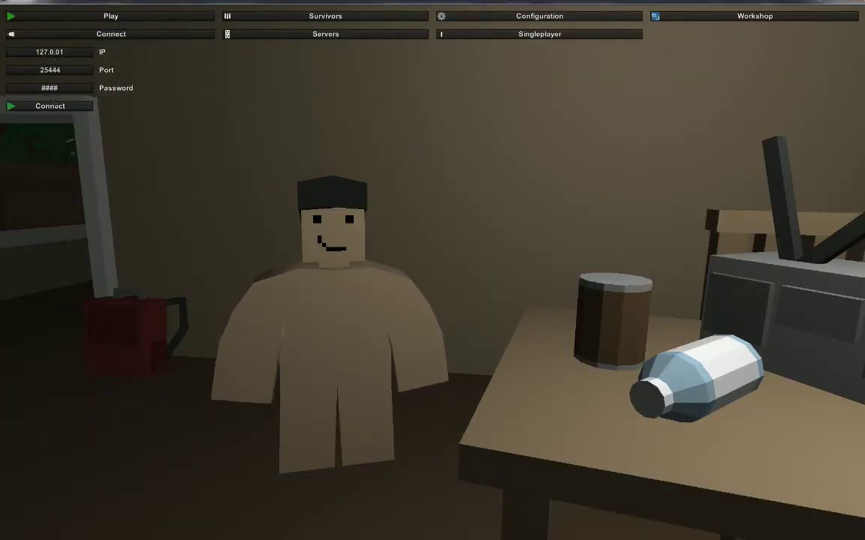
pyautogui.click(56, 107)
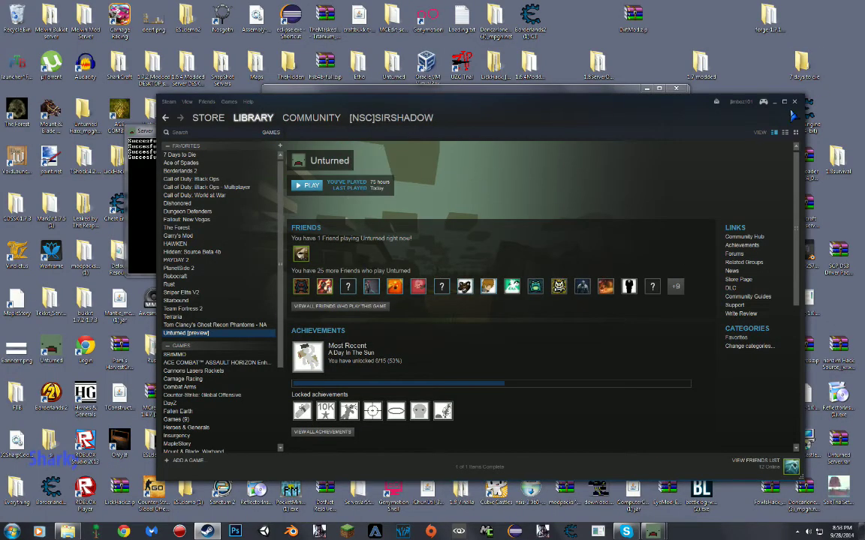
pyautogui.click(715, 91)
pyautogui.moveTo(303, 140); pyautogui.dragTo(337, 154)
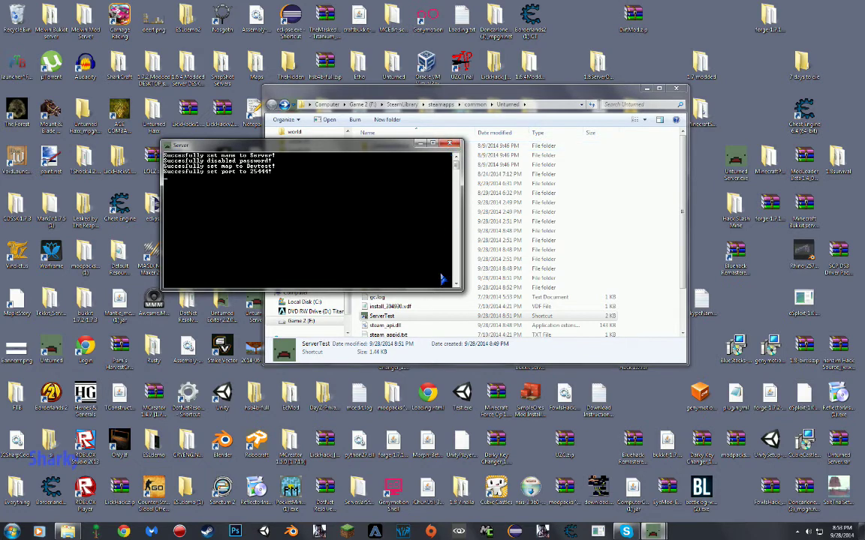
pyautogui.click(653, 532)
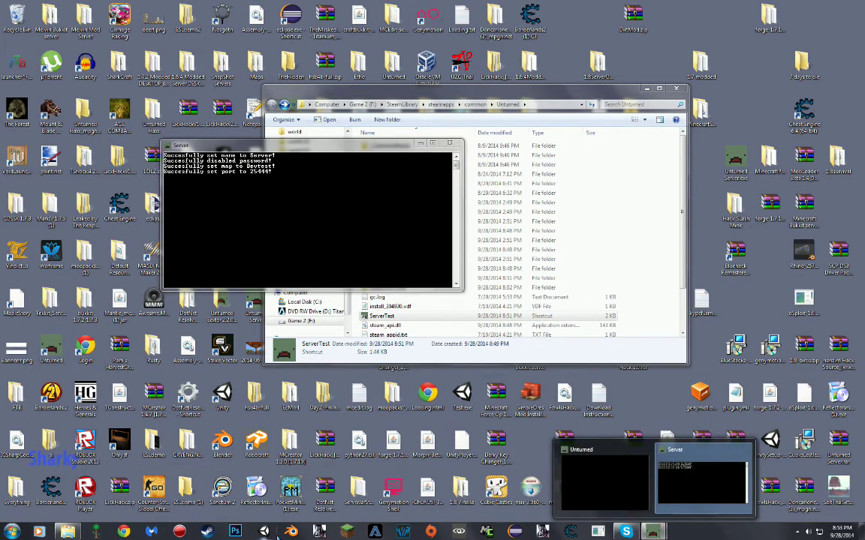
pyautogui.click(206, 531)
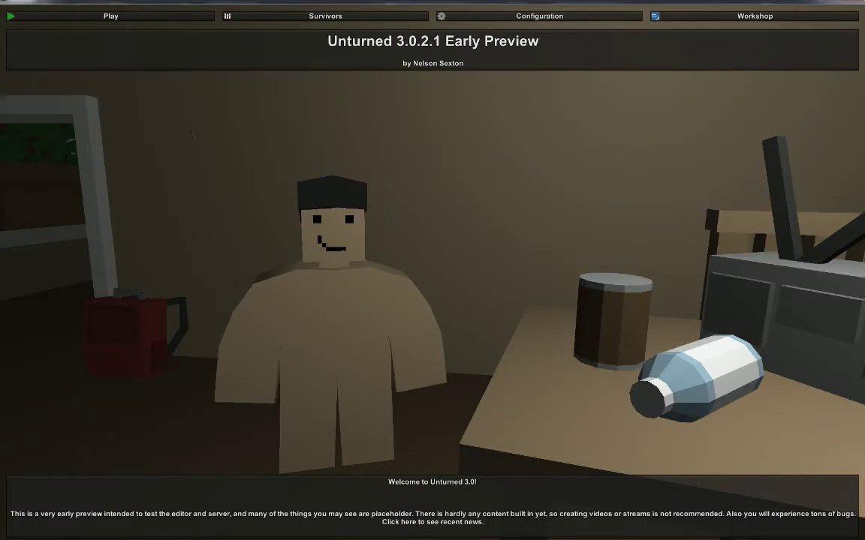
# - Clear the Password and IP address fields in the Connect form
pyautogui.click(112, 18)
pyautogui.click(105, 33)
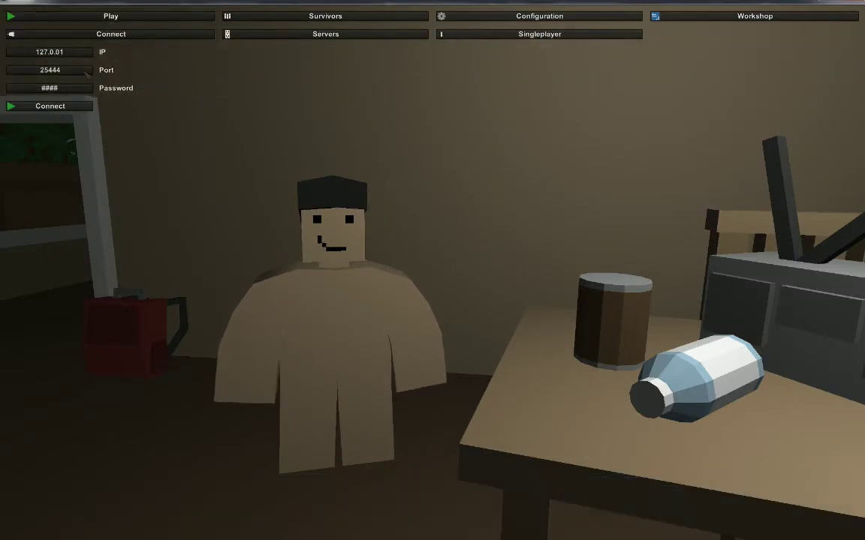
pyautogui.press('BackSpace')
pyautogui.press('BackSpace')
pyautogui.press('BackSpace')
pyautogui.press('BackSpace')
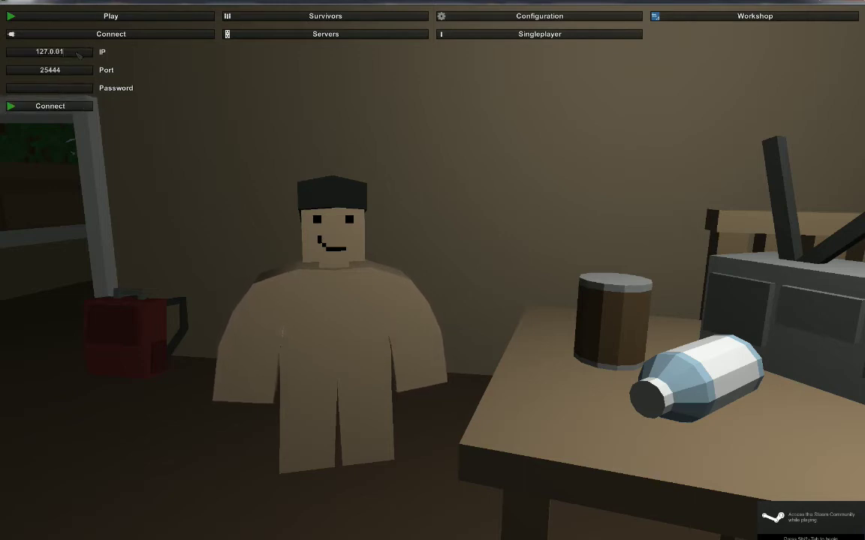
pyautogui.moveTo(83, 54); pyautogui.dragTo(24, 54)
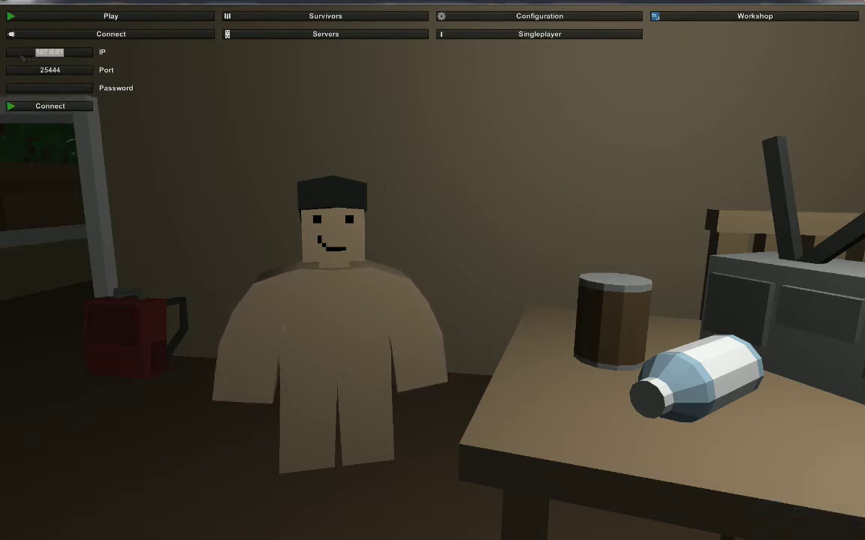
pyautogui.click(92, 52)
pyautogui.moveTo(66, 52); pyautogui.dragTo(29, 52)
pyautogui.press('BackSpace')
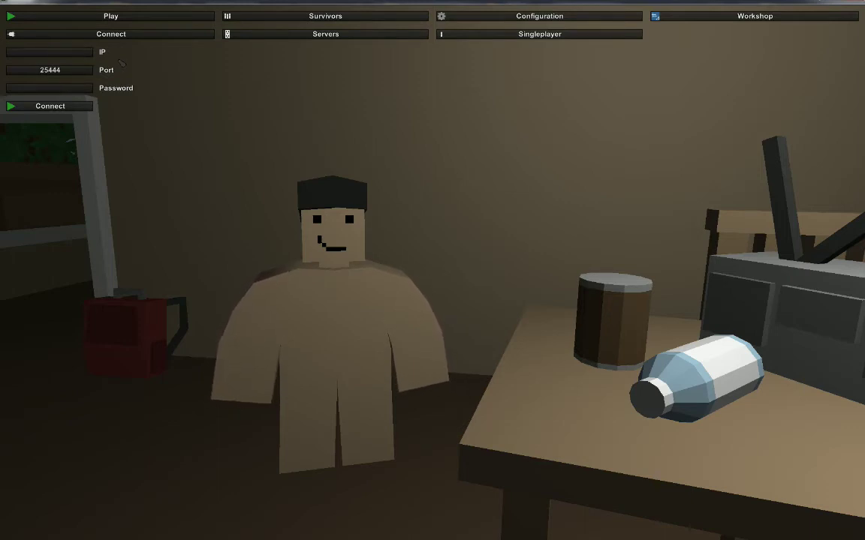
# - Close the server console, the Steam library and the Unturned Explorer window
pyautogui.hotkey('alt', 'Tab')
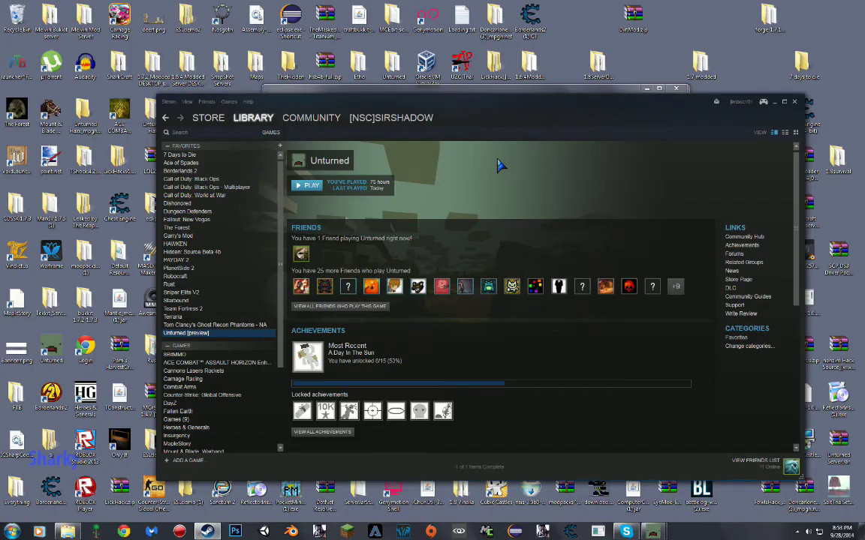
pyautogui.moveTo(501, 111); pyautogui.dragTo(600, 193)
pyautogui.click(379, 157)
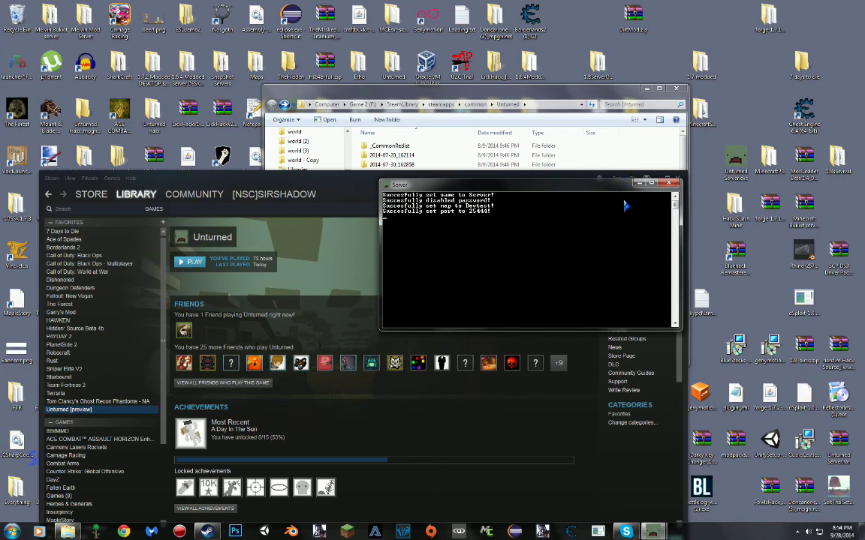
pyautogui.click(670, 184)
pyautogui.click(675, 177)
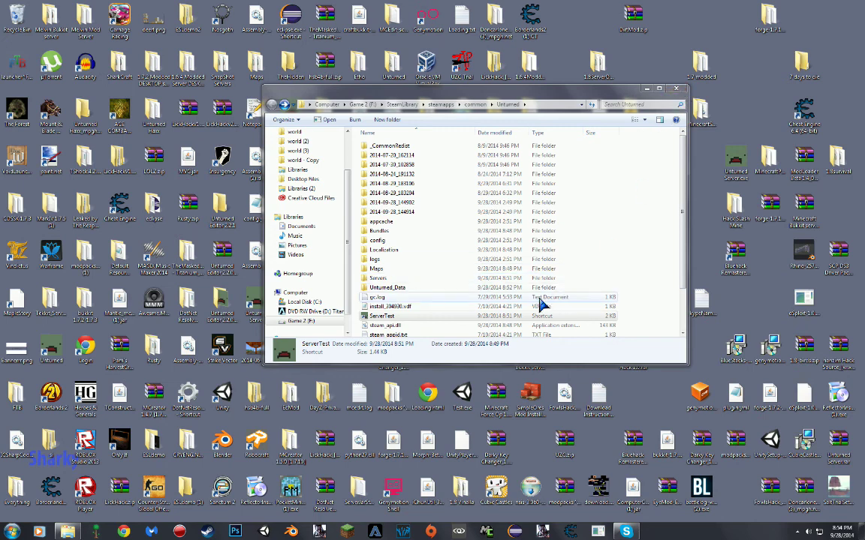
pyautogui.click(678, 90)
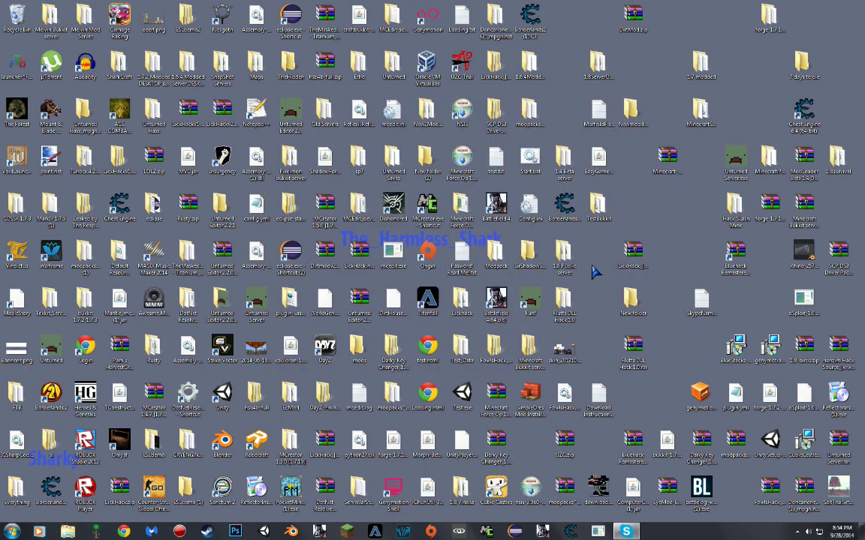